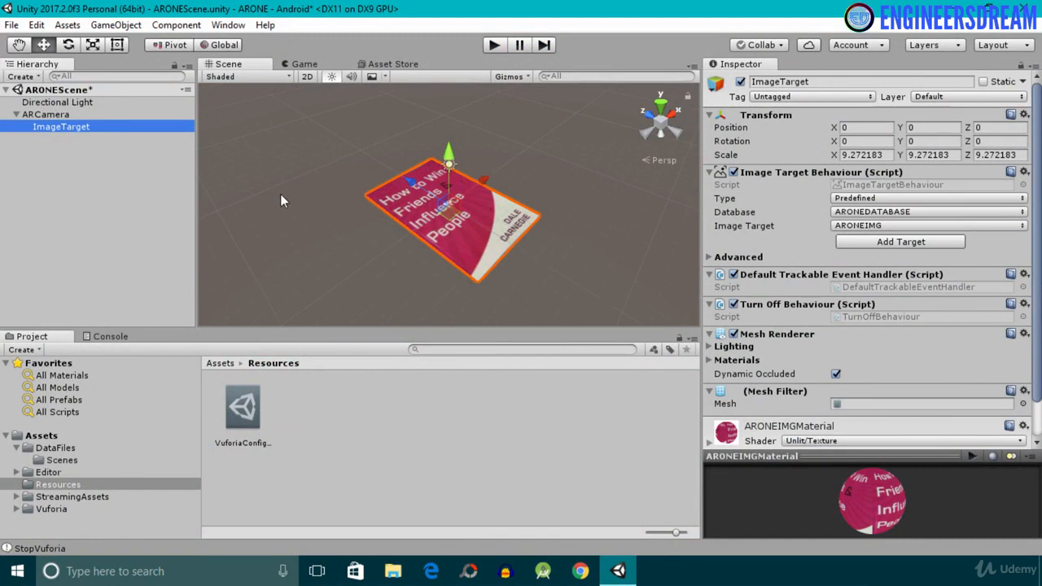
right_click(61, 154)
mouse_move(106, 298)
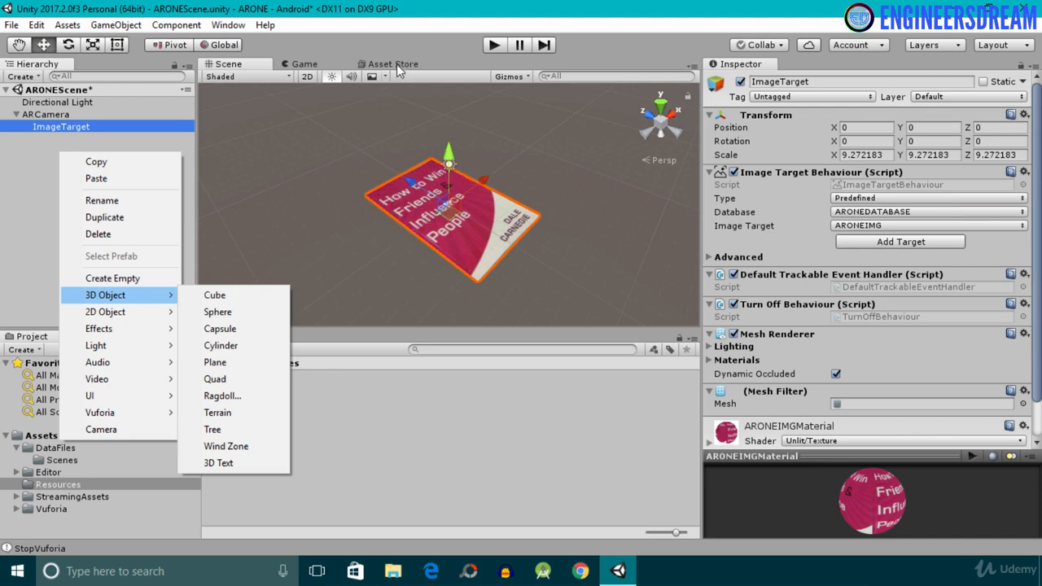
left_click(248, 178)
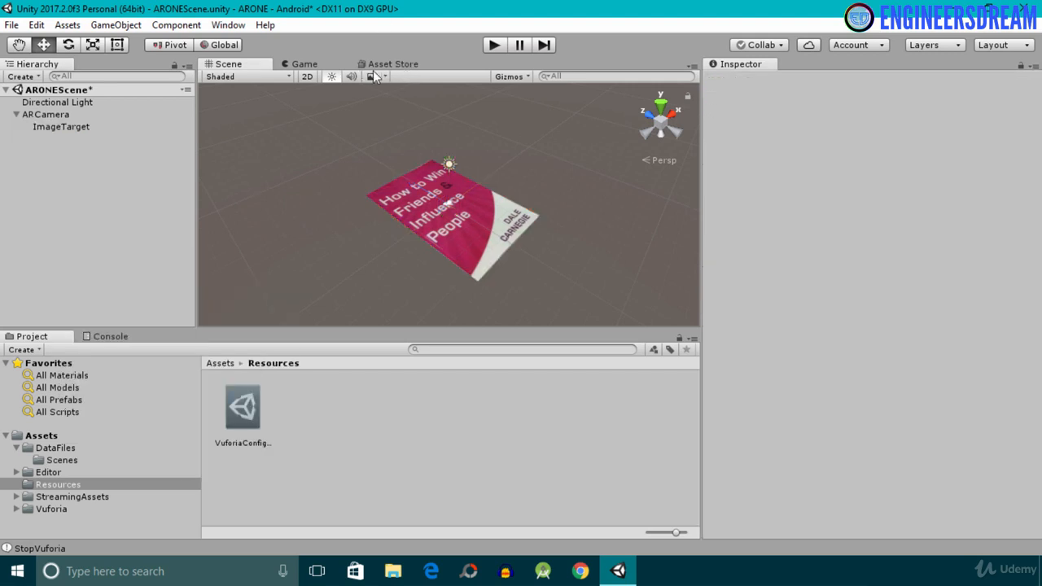
Open the Asset Store and search it for "BARBARIAN".
left_click(395, 64)
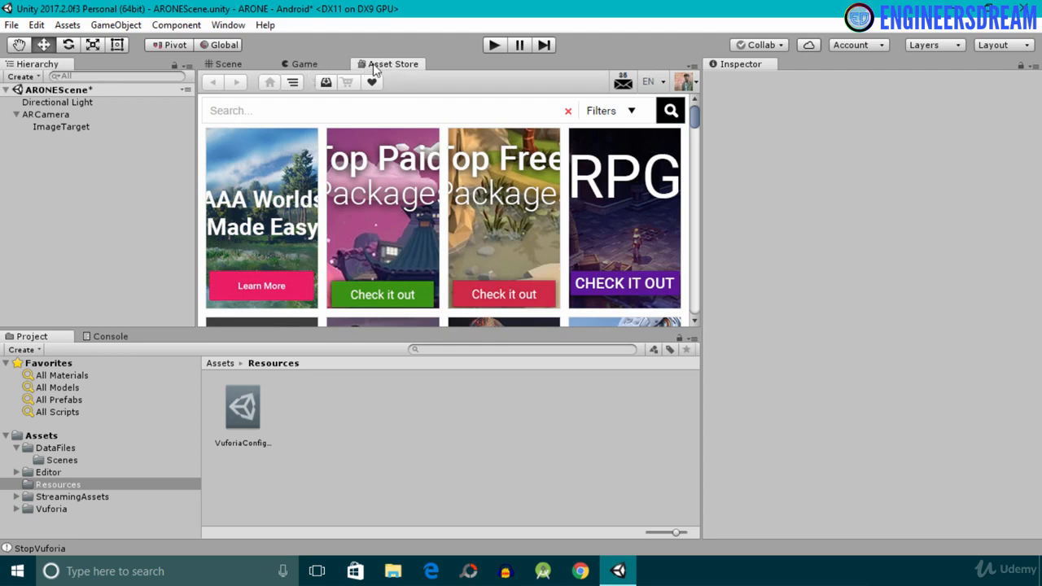
left_click(227, 26)
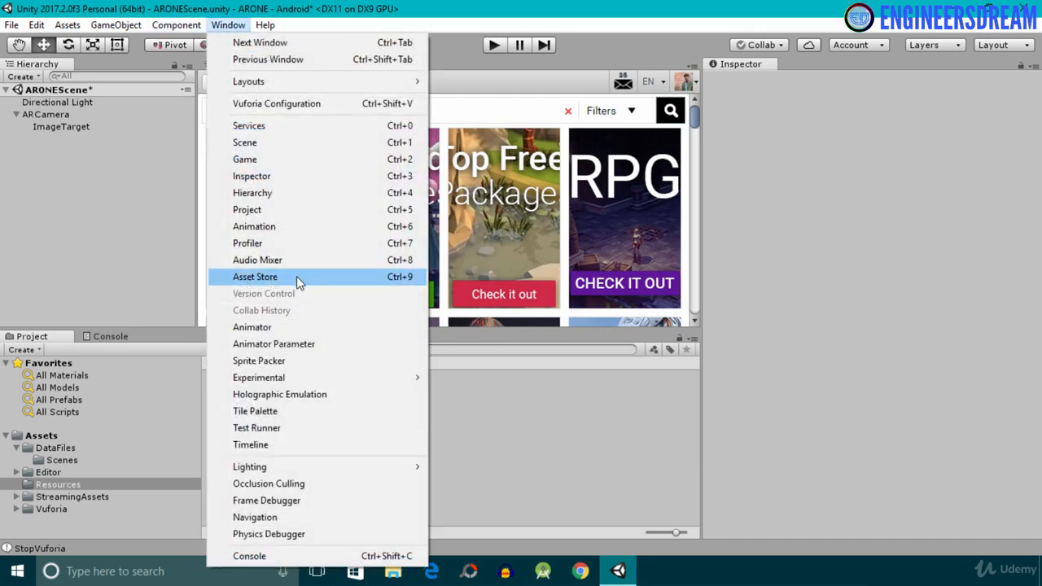
left_click(130, 215)
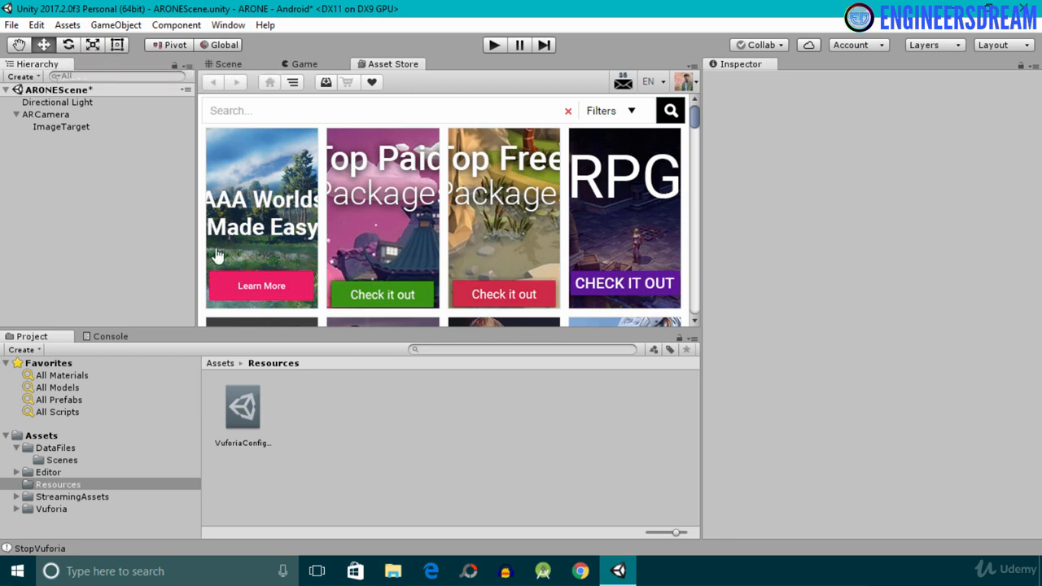
left_click(378, 112)
type("BARBARIAN")
key("Return")
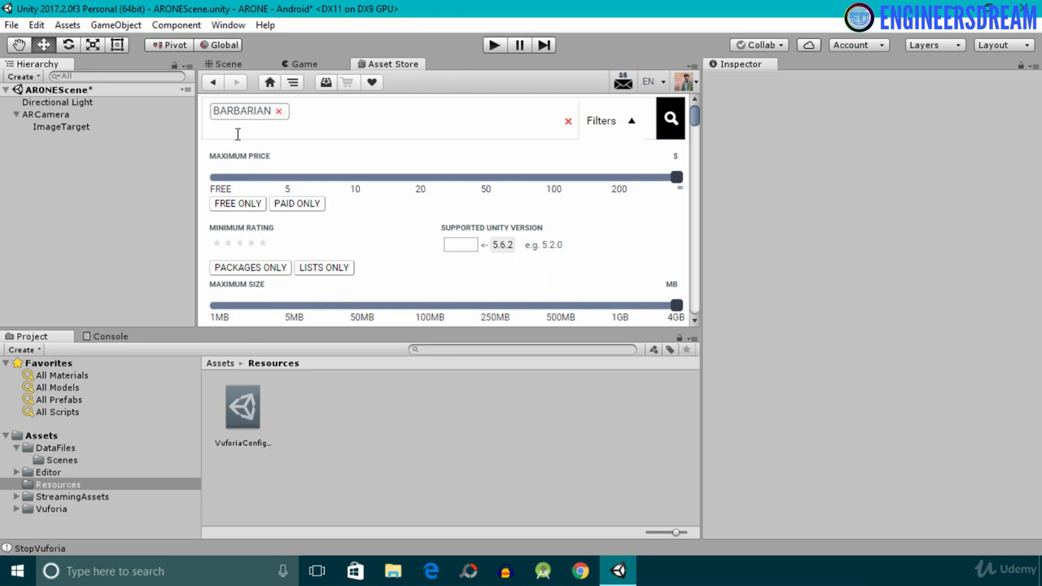
Limit the search results to free assets and open the Barbarian warrior package page.
left_click(237, 205)
scroll(261, 203, "down", 10)
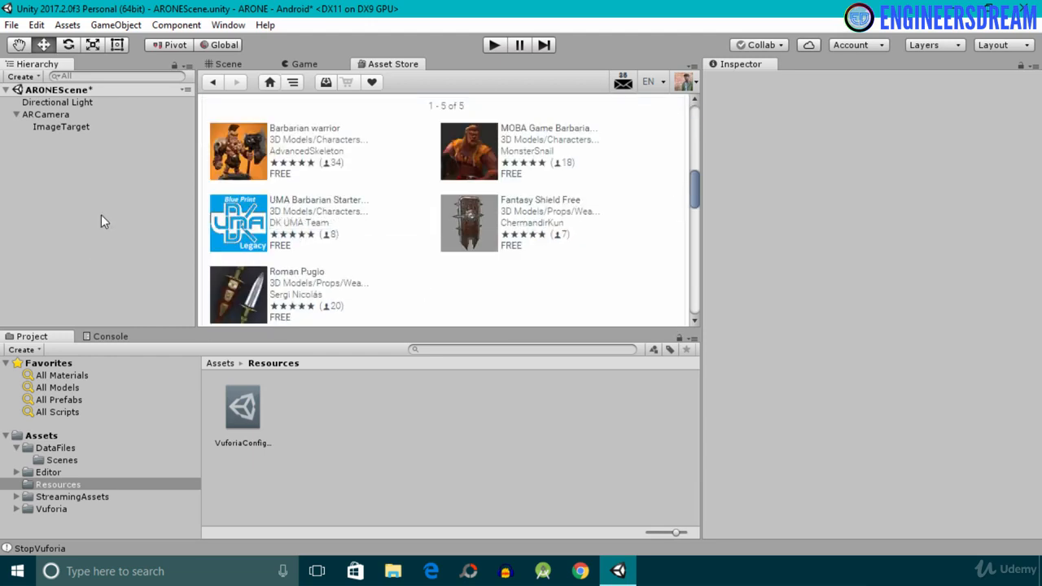
left_click(312, 136)
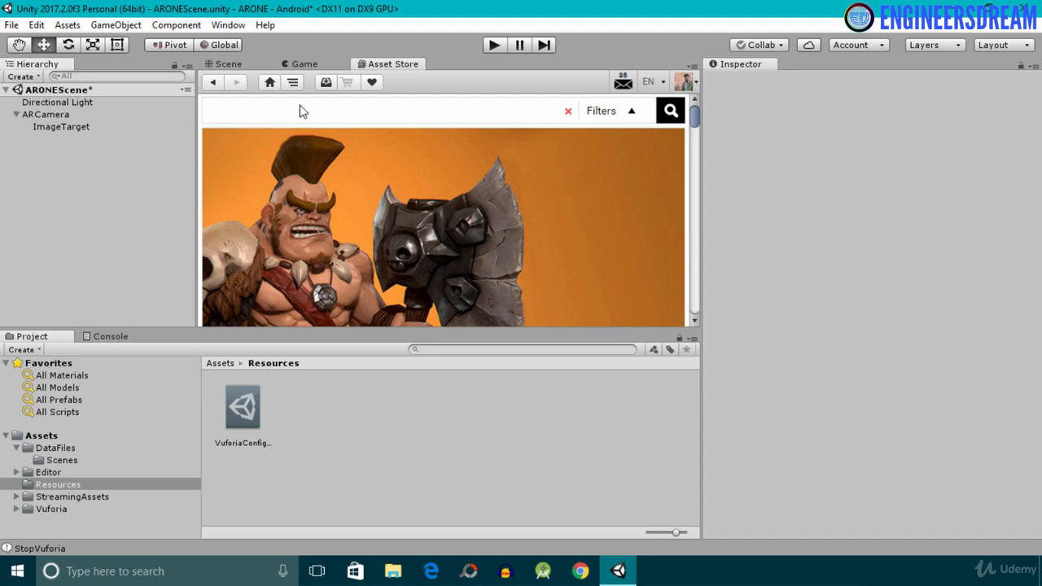
Import the Barbarian warrior package with all its files into the project.
scroll(336, 212, "down", 5)
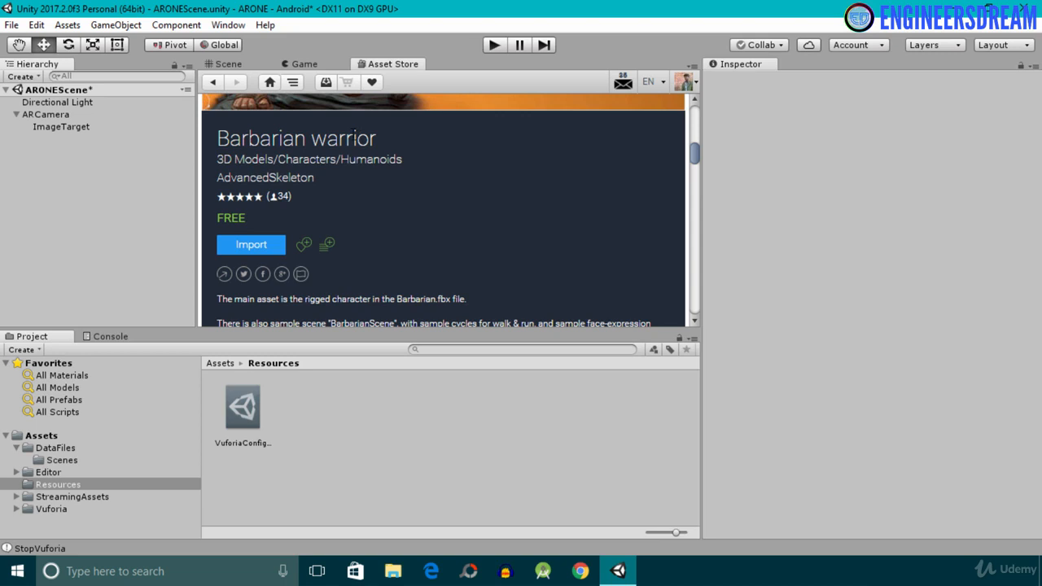
left_click(261, 251)
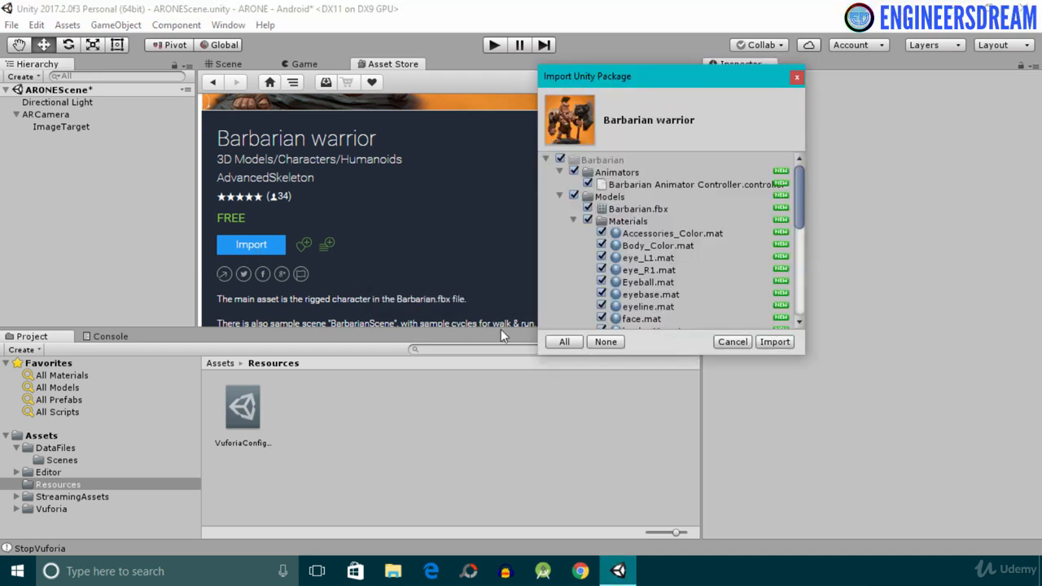
left_click(780, 342)
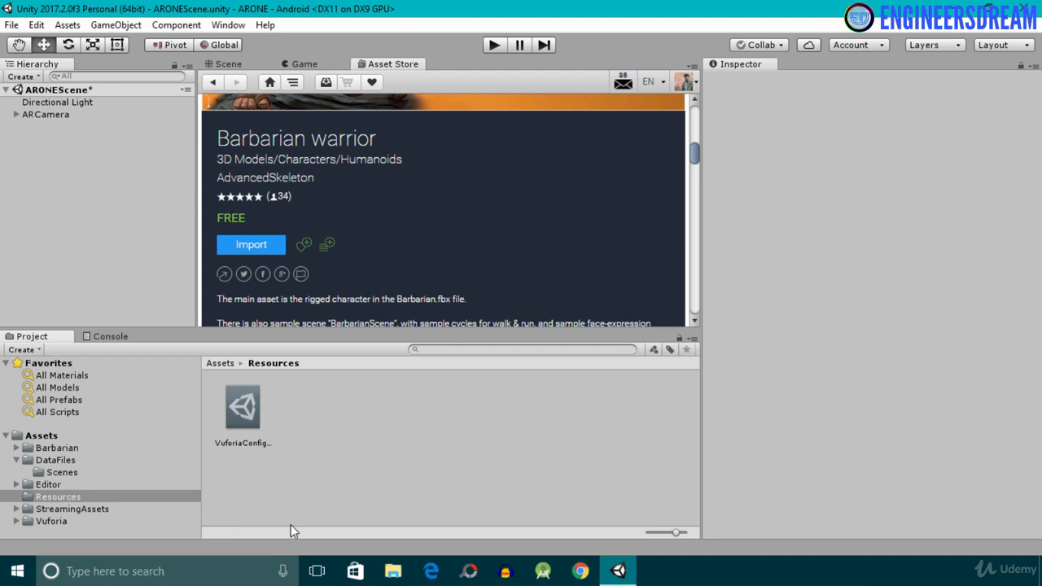
Add the Barbarian model from the Assets/Barbarian/Models folder to the scene as a child of ImageTarget.
left_click(219, 364)
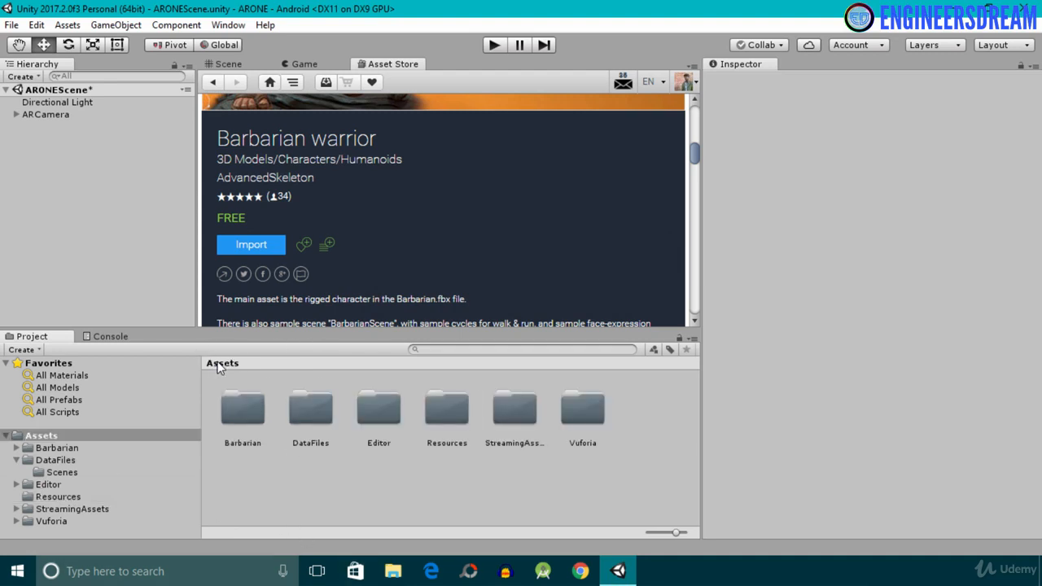
left_click(242, 410)
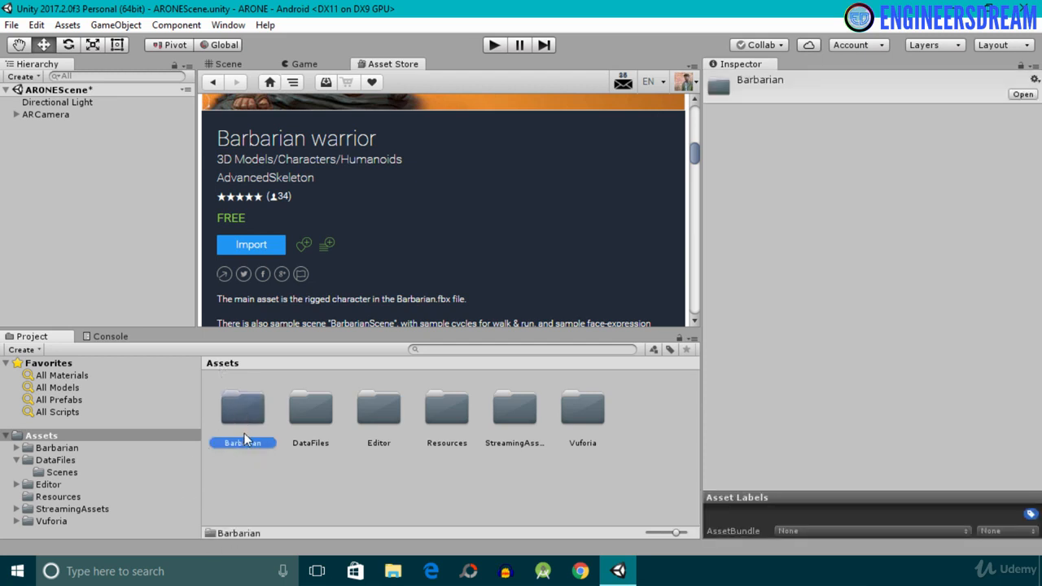
double_click(247, 416)
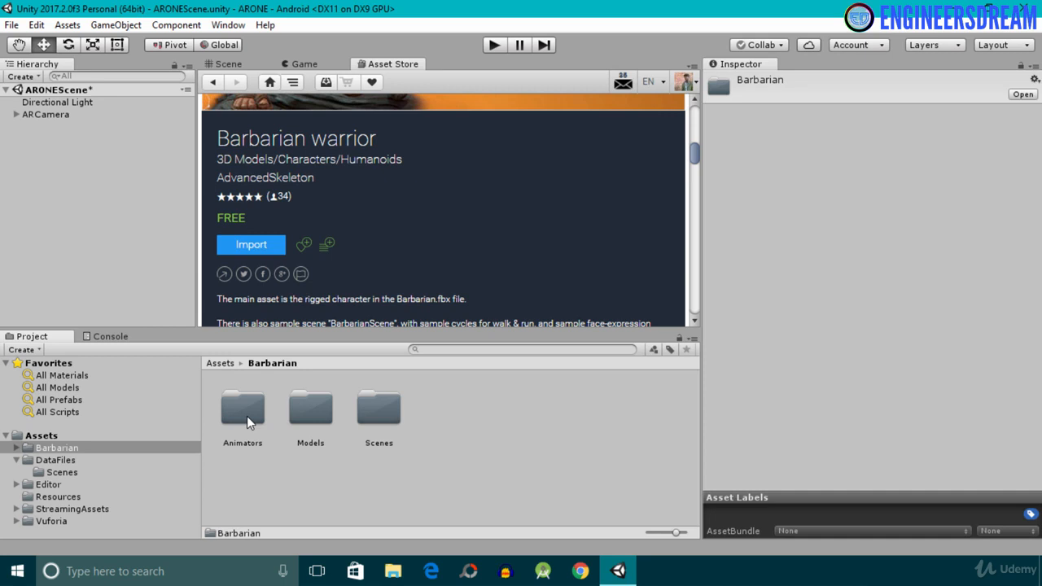
double_click(322, 400)
left_click(380, 414)
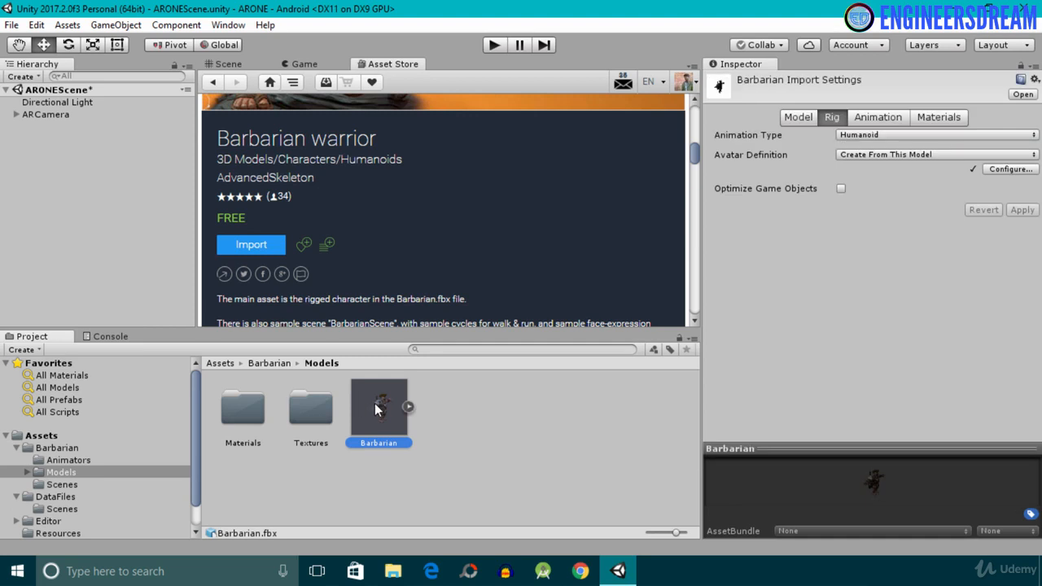
left_click(235, 64)
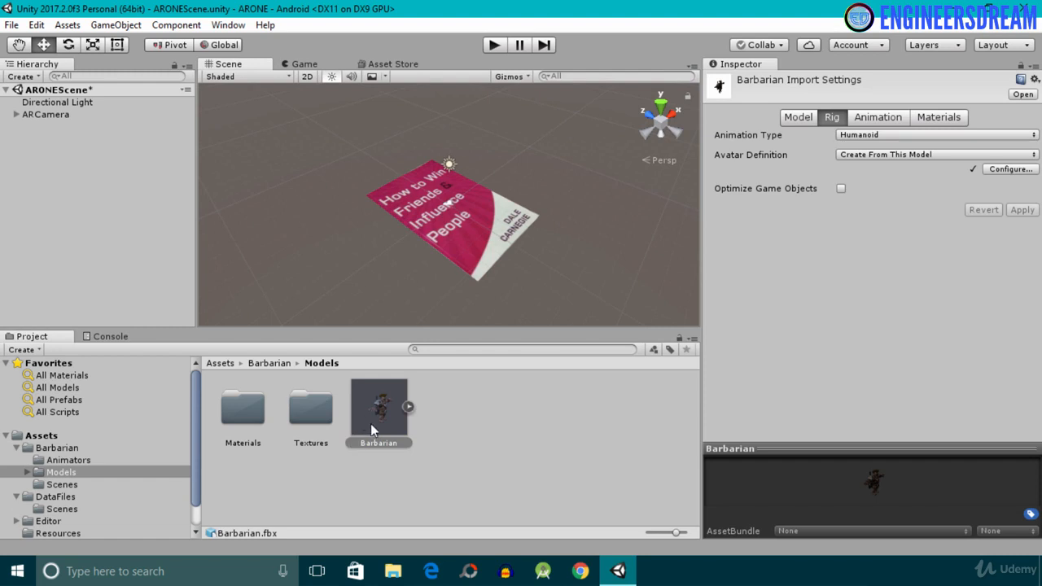
left_click(17, 115)
left_click_drag(384, 406, 66, 128)
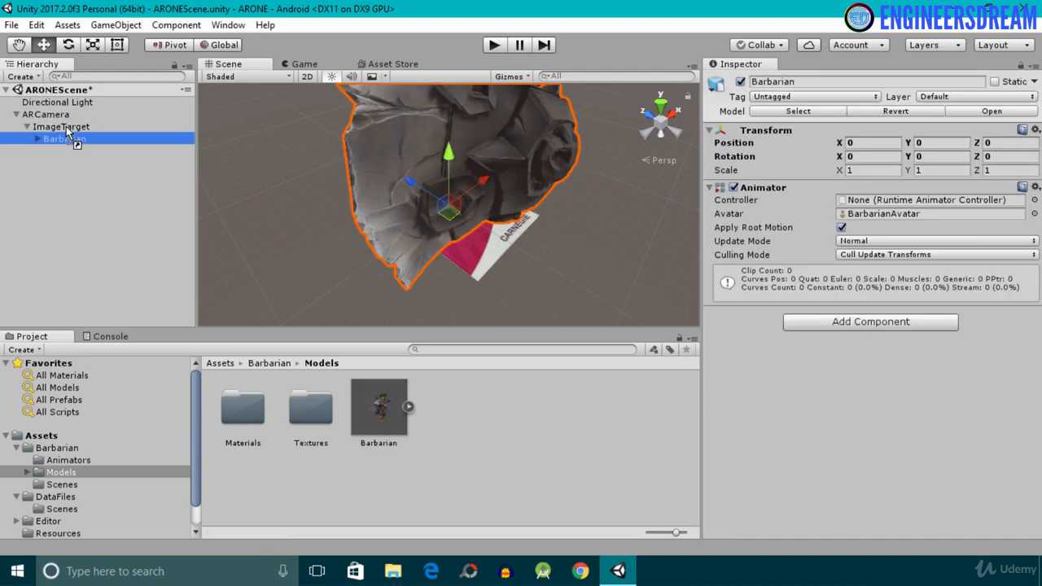
Scale the Barbarian down uniformly to about 0.28 so it fits on the book cover target, and save the scene.
scroll(521, 212, "down", 5)
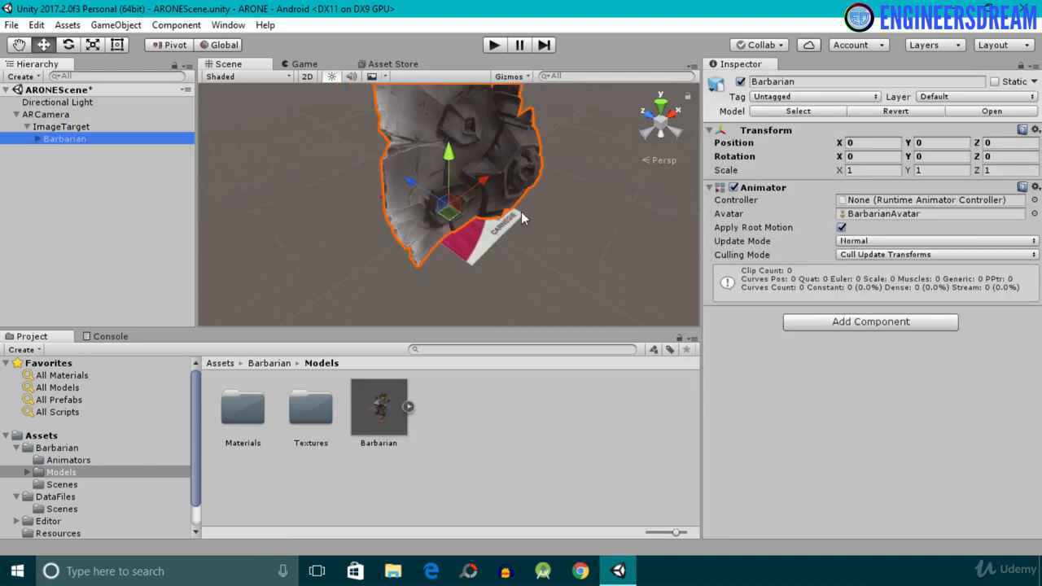
scroll(522, 212, "up", 3)
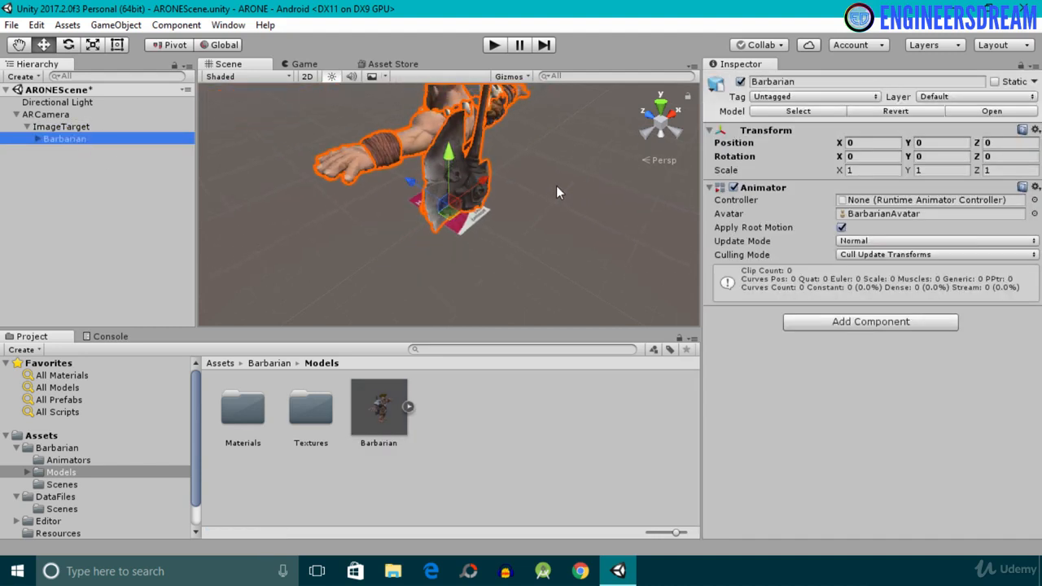
left_click_drag(556, 186, 437, 232, "alt")
left_click_drag(483, 265, 510, 174, "alt")
scroll(503, 179, "down", 6)
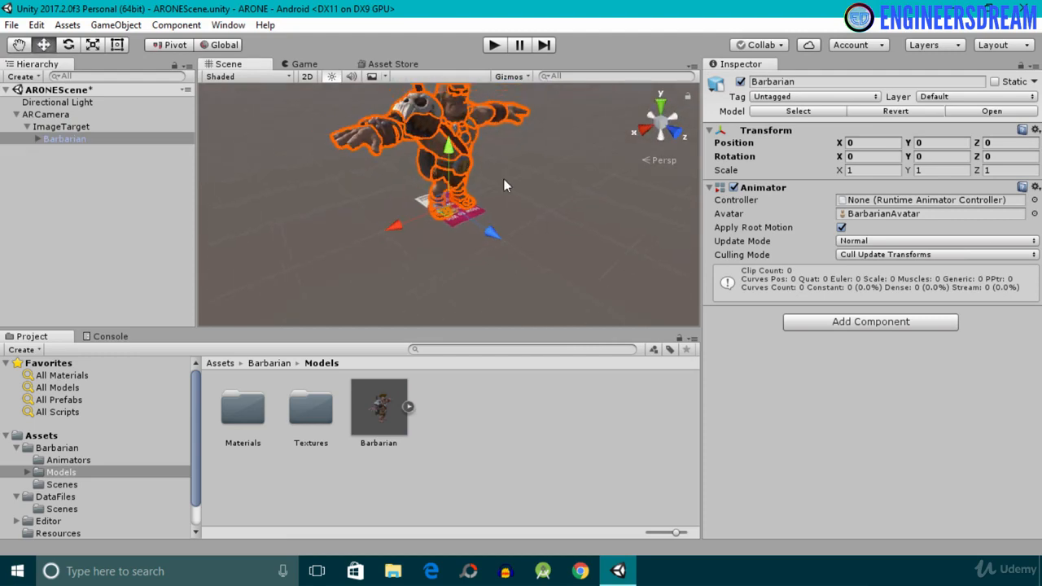
left_click(93, 48)
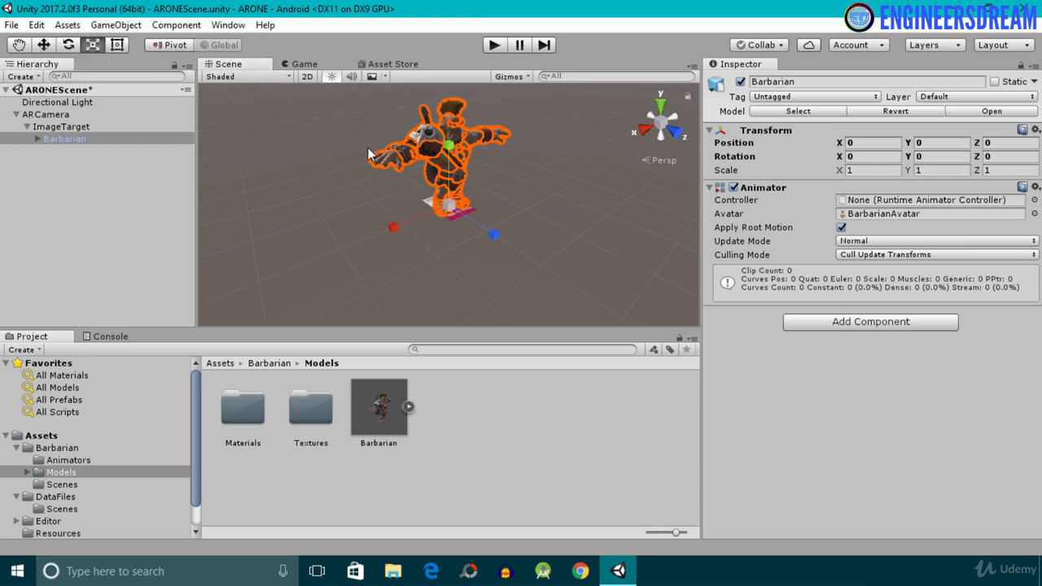
left_click_drag(450, 212, 403, 218)
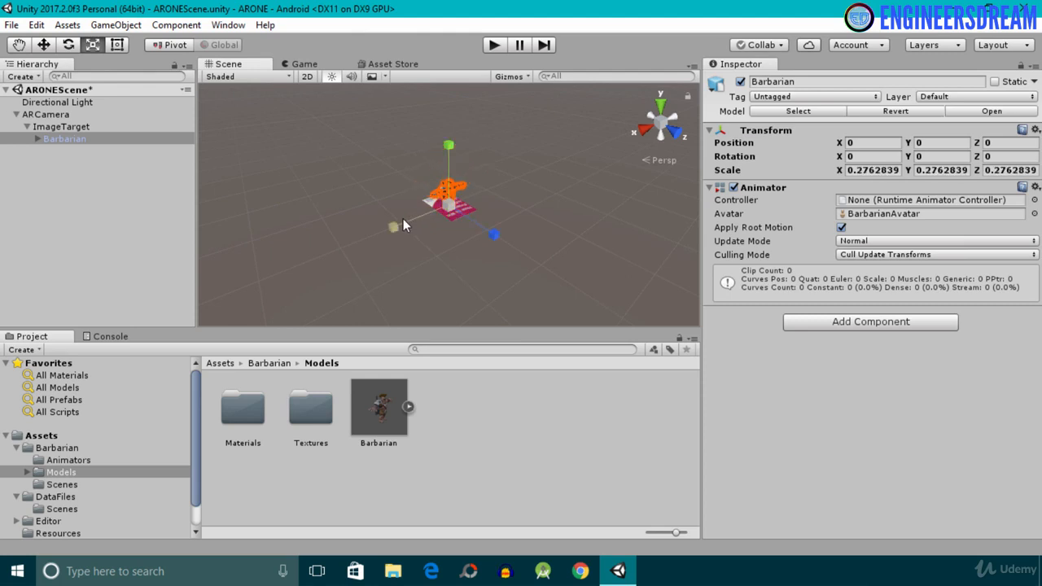
scroll(414, 170, "up", 5)
left_click_drag(421, 179, 440, 181, "alt")
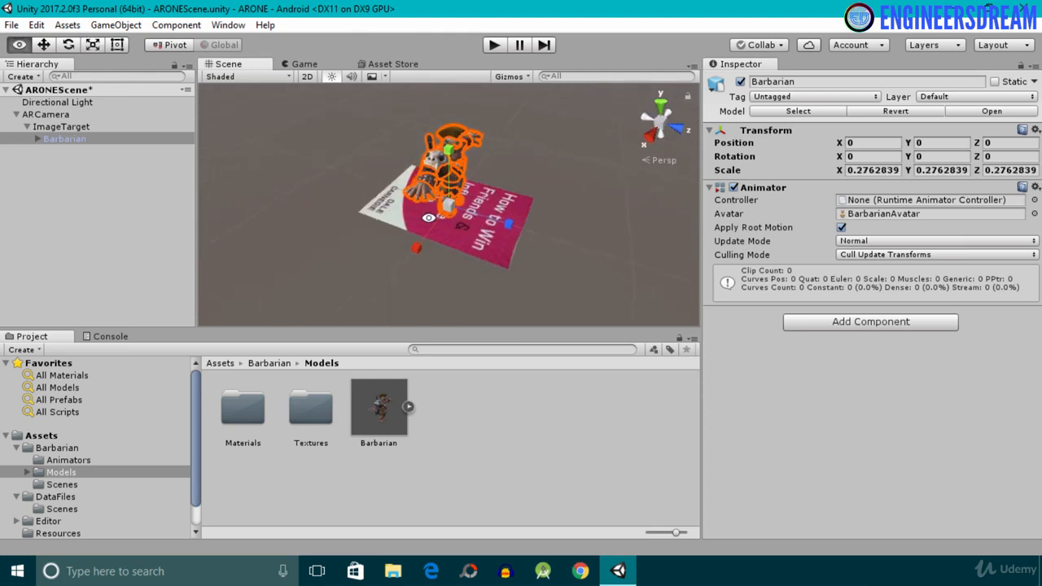
key("ctrl+s")
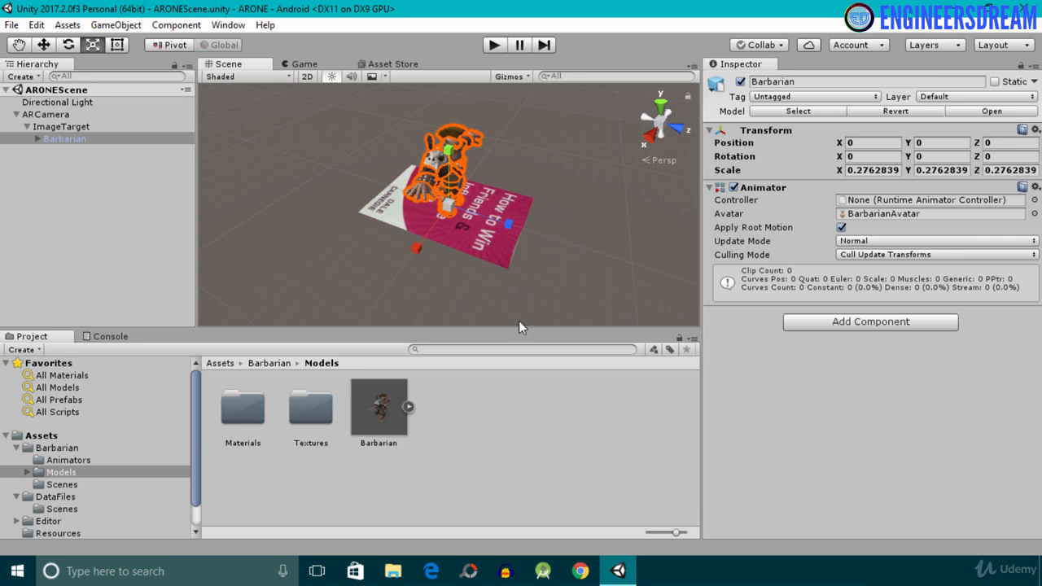
Load and activate the ARONEDATABASE database in the ARCamera's Vuforia configuration, and save the scene.
left_click(58, 117)
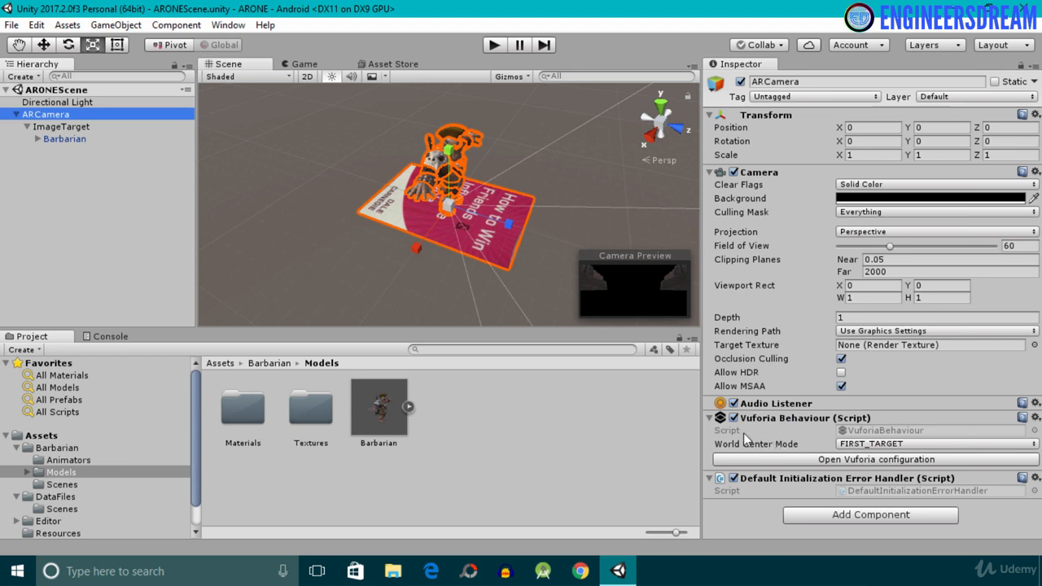
left_click(887, 451)
left_click(877, 493)
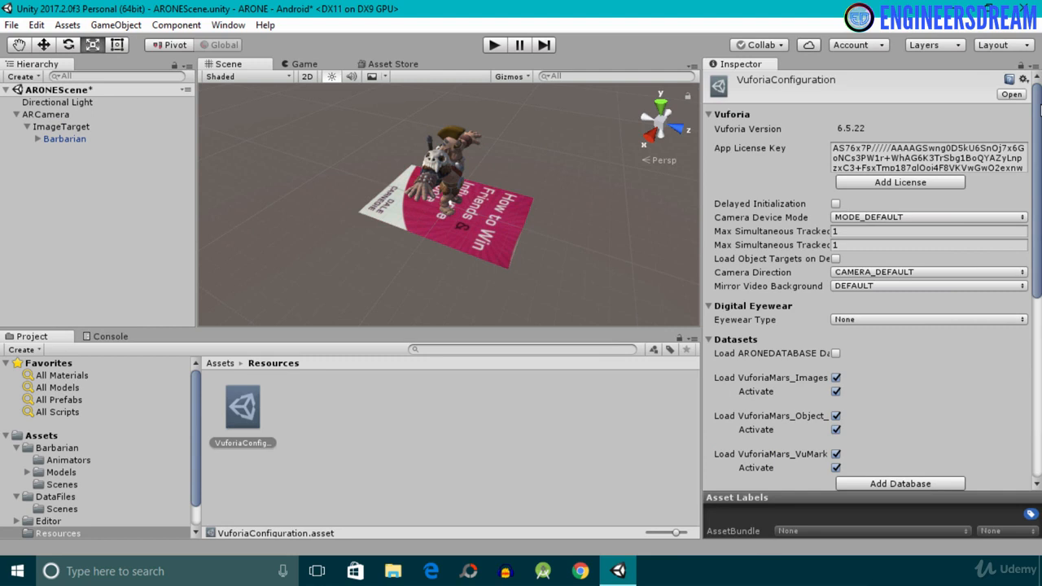
left_click_drag(1038, 112, 1040, 177)
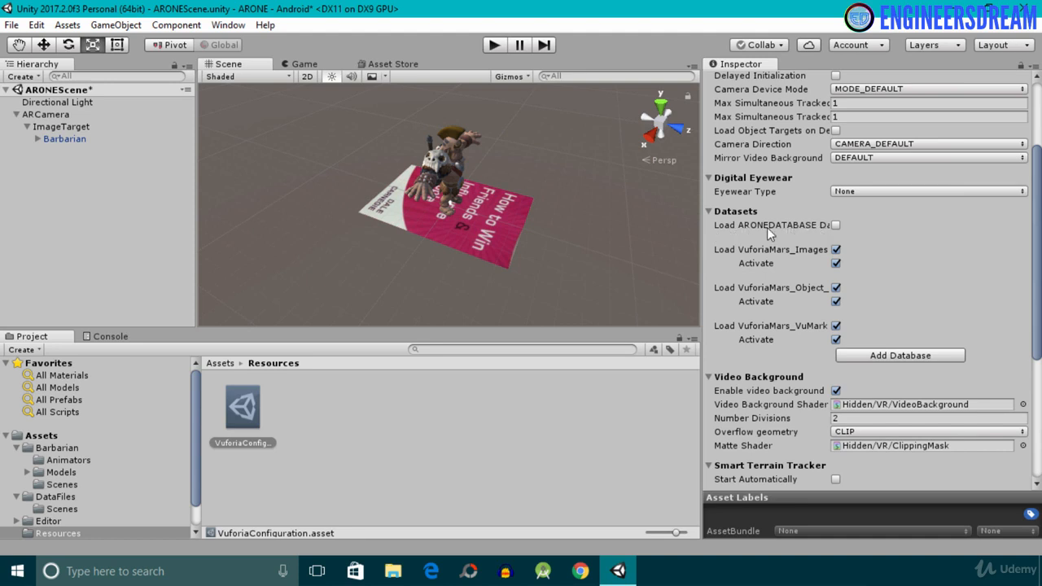
left_click_drag(702, 228, 604, 228)
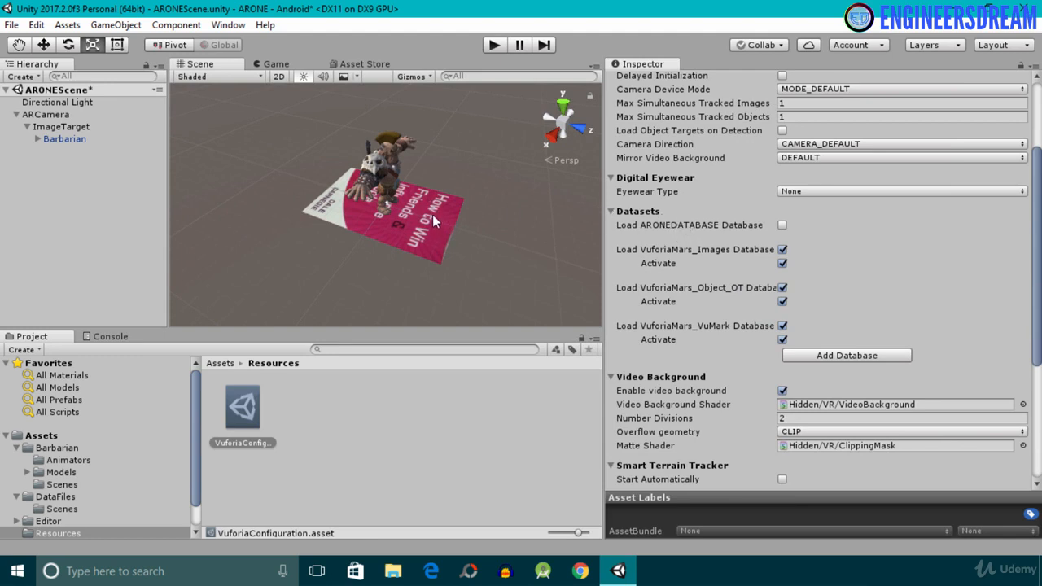
left_click(782, 226)
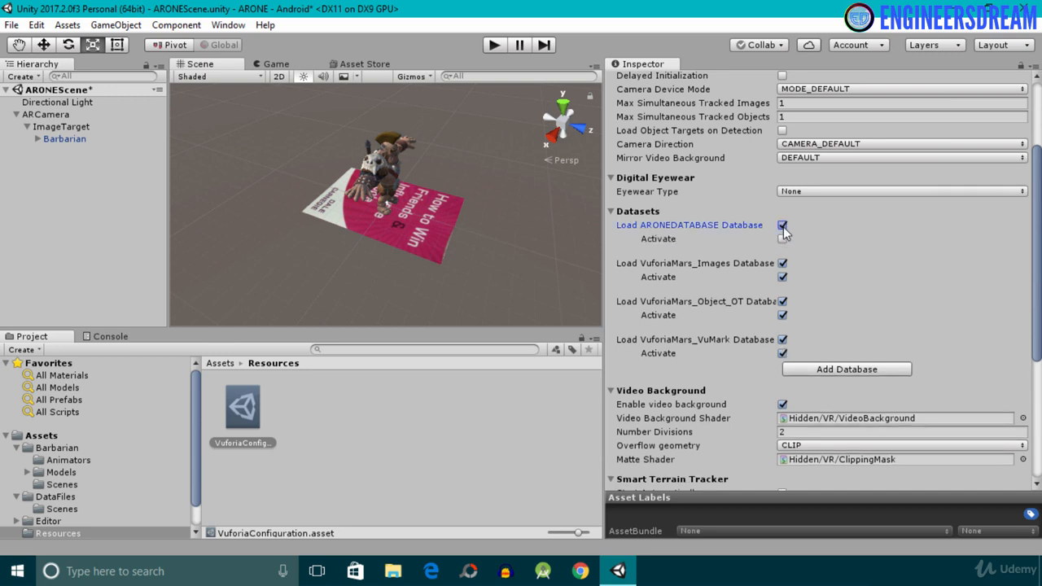
left_click(782, 239)
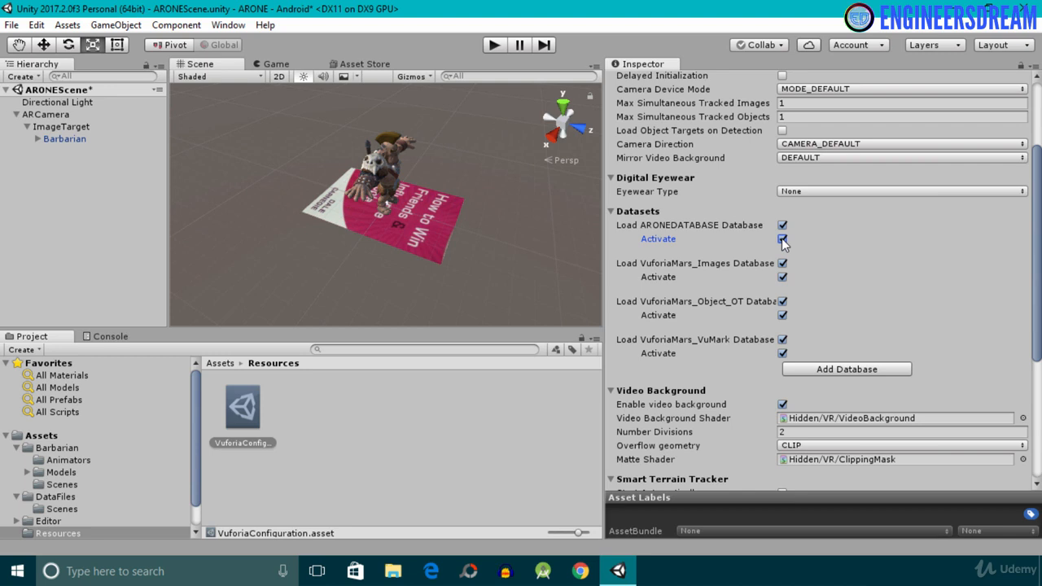
key("ctrl+s")
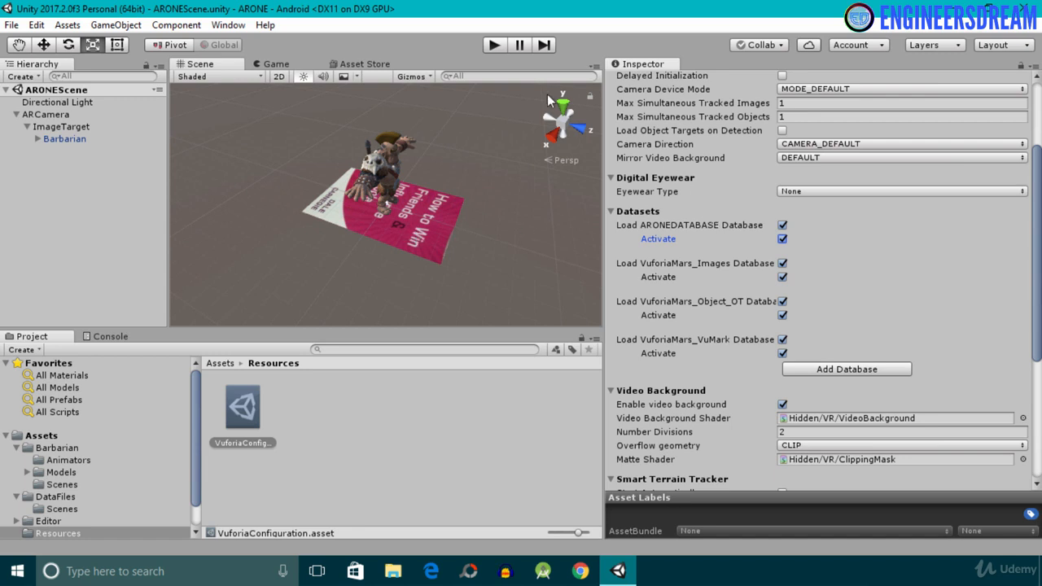
Run the scene in Play mode to test the Barbarian on the real book cover, and stop it.
left_click(493, 46)
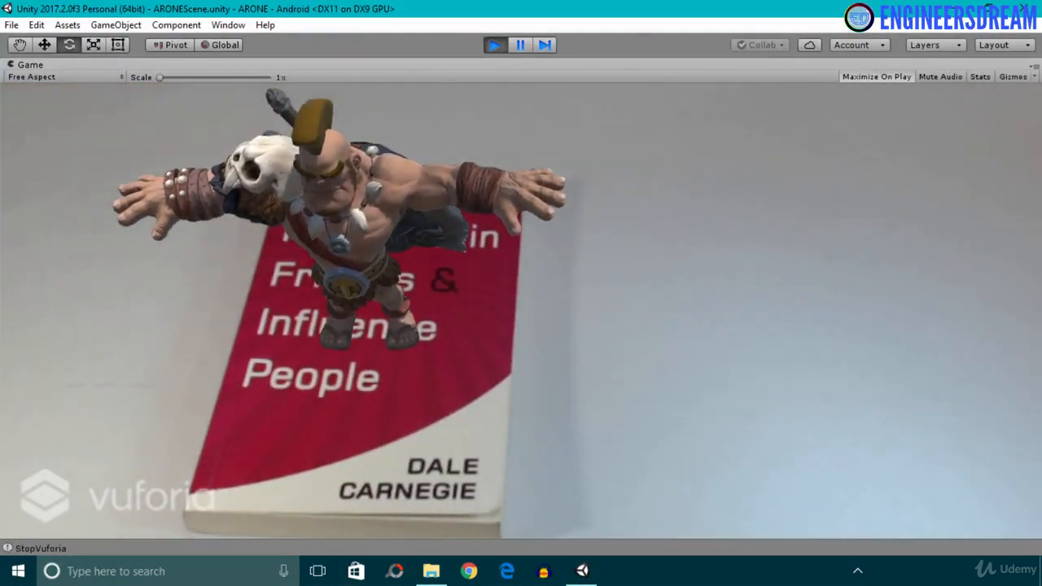
left_click(495, 46)
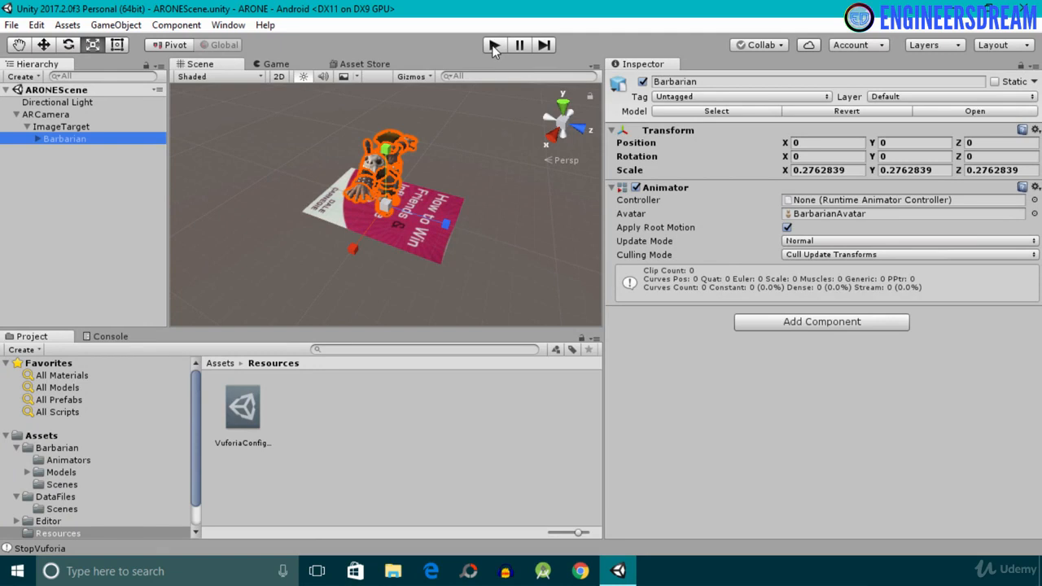
Change the Barbarian source model's rig animation type to Legacy in its import settings and apply it.
left_click(717, 112)
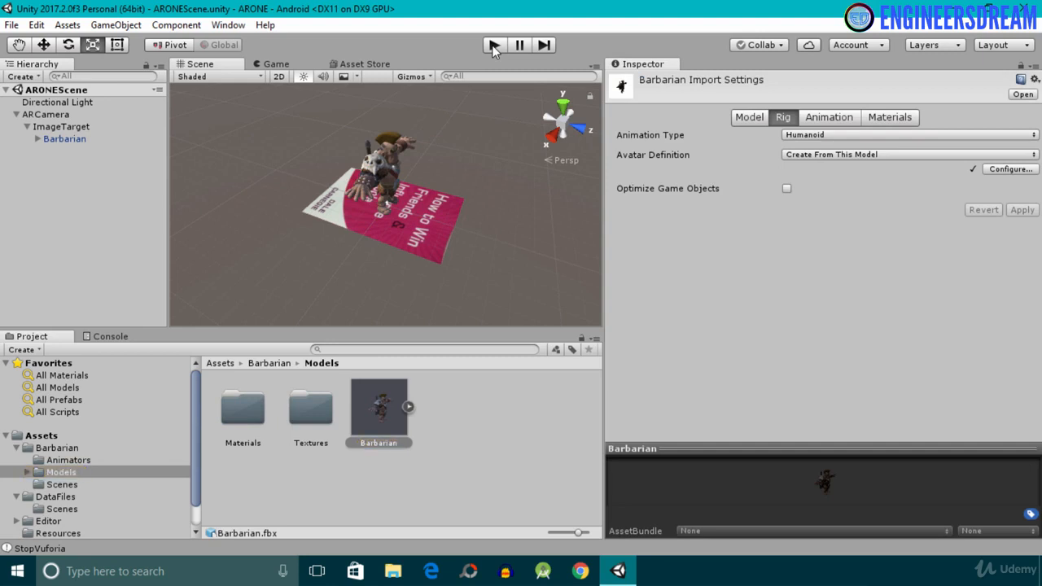
left_click(910, 135)
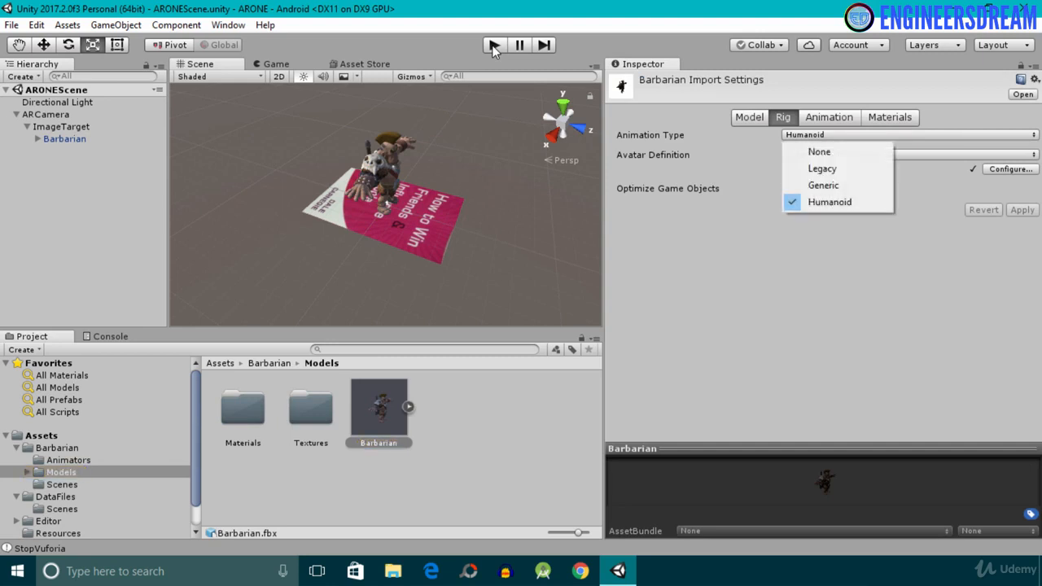
left_click(823, 168)
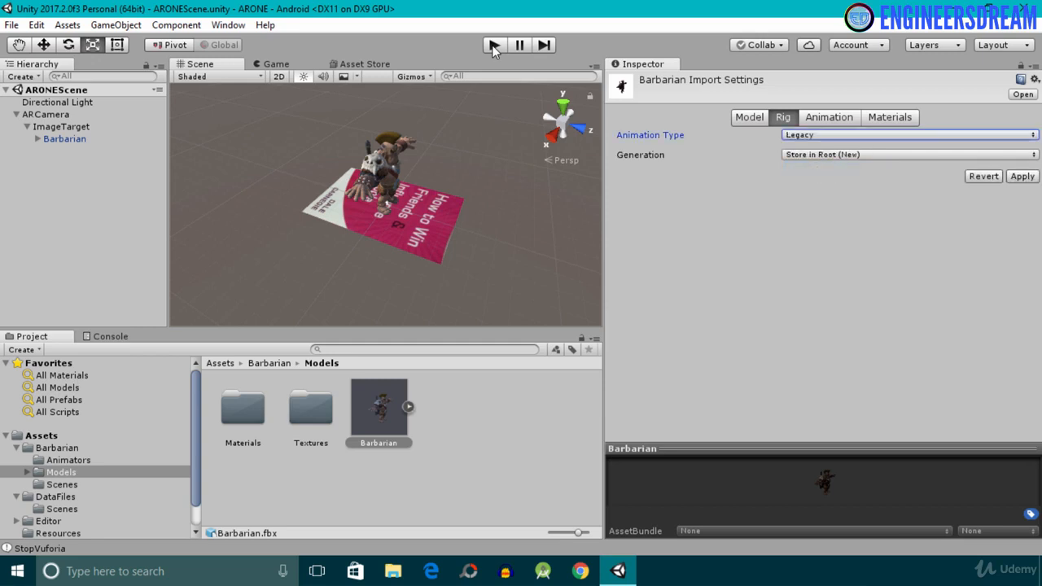
left_click(1022, 176)
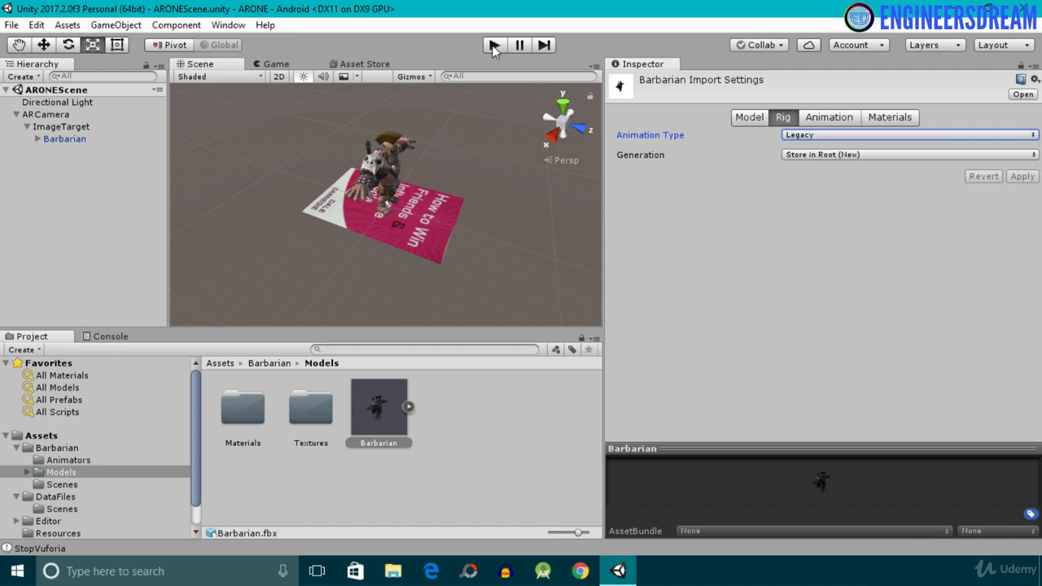
Preview the Walk and RoundKick animation clips in the Barbarian's import settings using an enlarged preview.
left_click(829, 117)
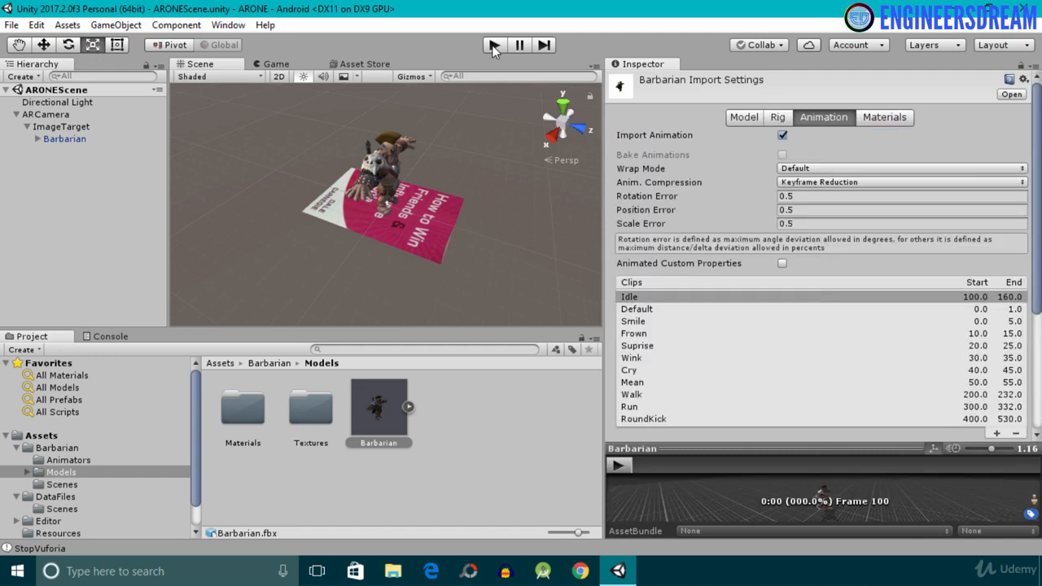
scroll(814, 188, "down", 3)
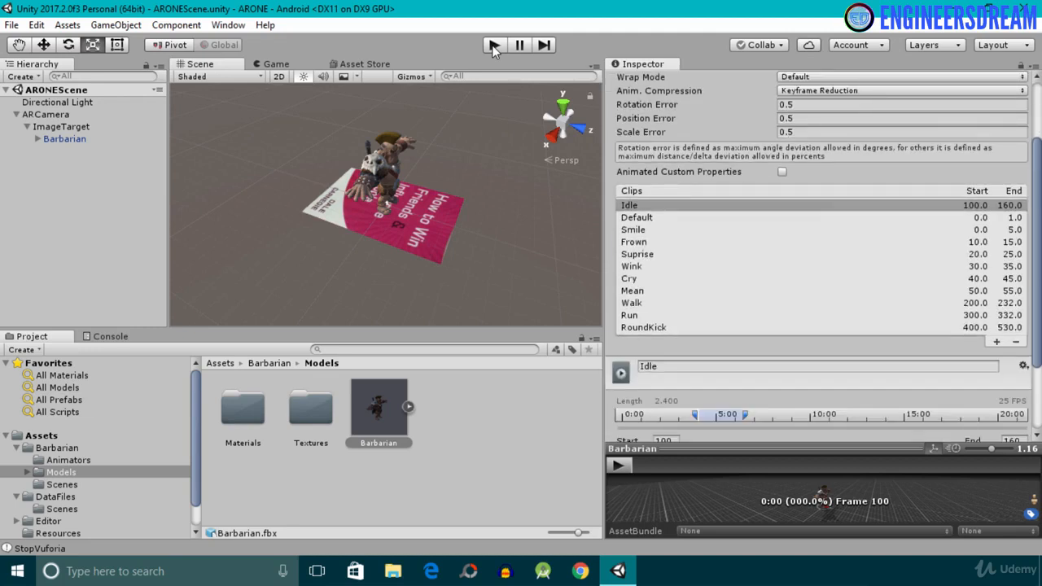
left_click_drag(790, 449, 790, 343)
scroll(814, 212, "down", 1)
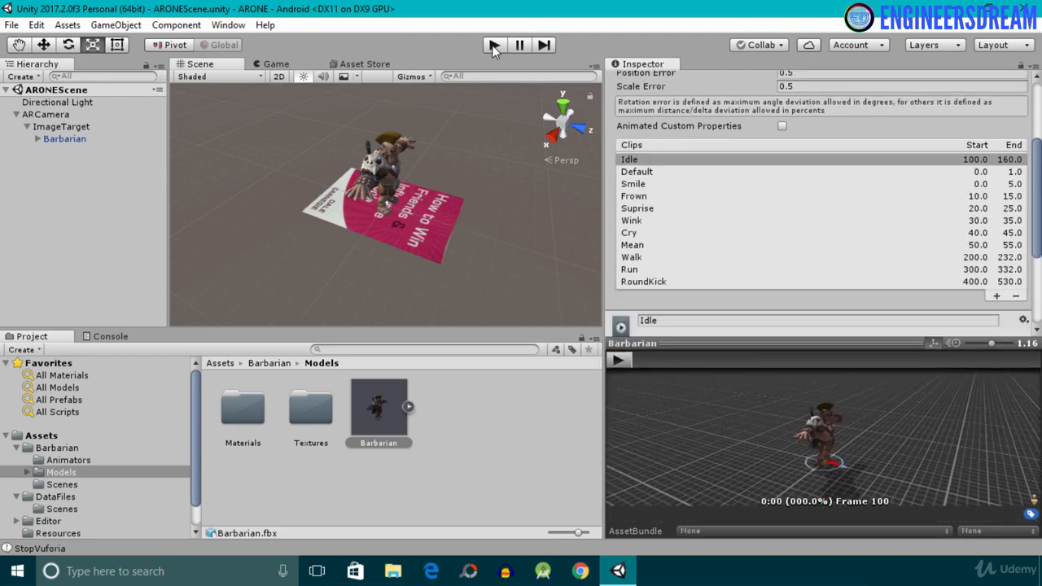
left_click(781, 257)
left_click(619, 360)
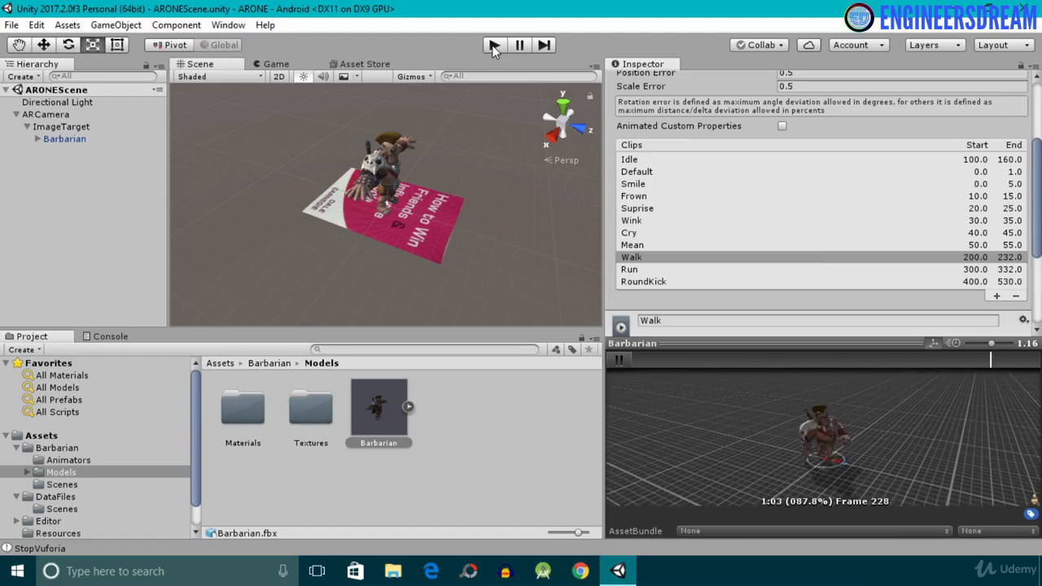
left_click(645, 282)
left_click(619, 360)
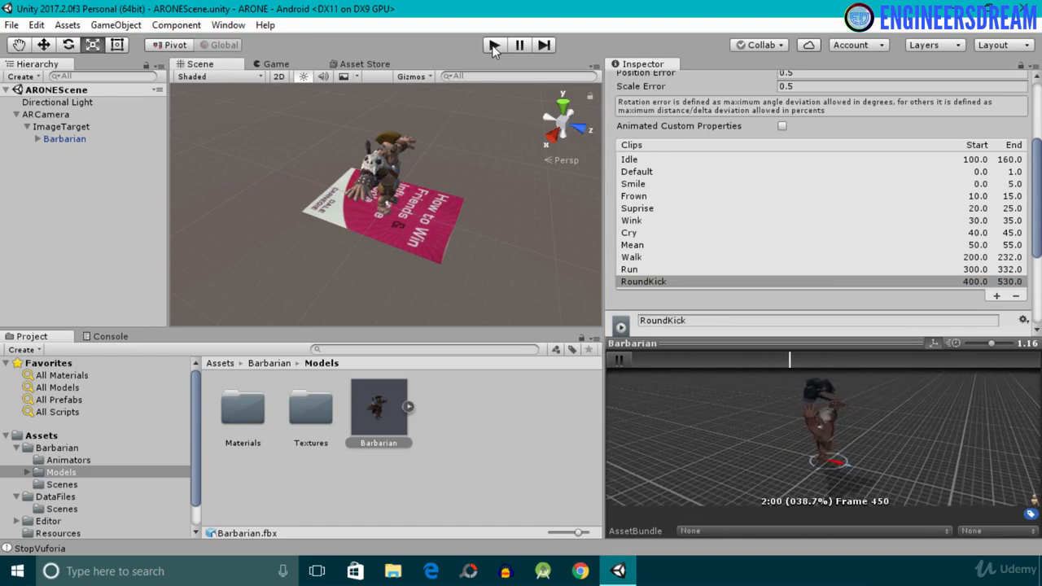
left_click(493, 49)
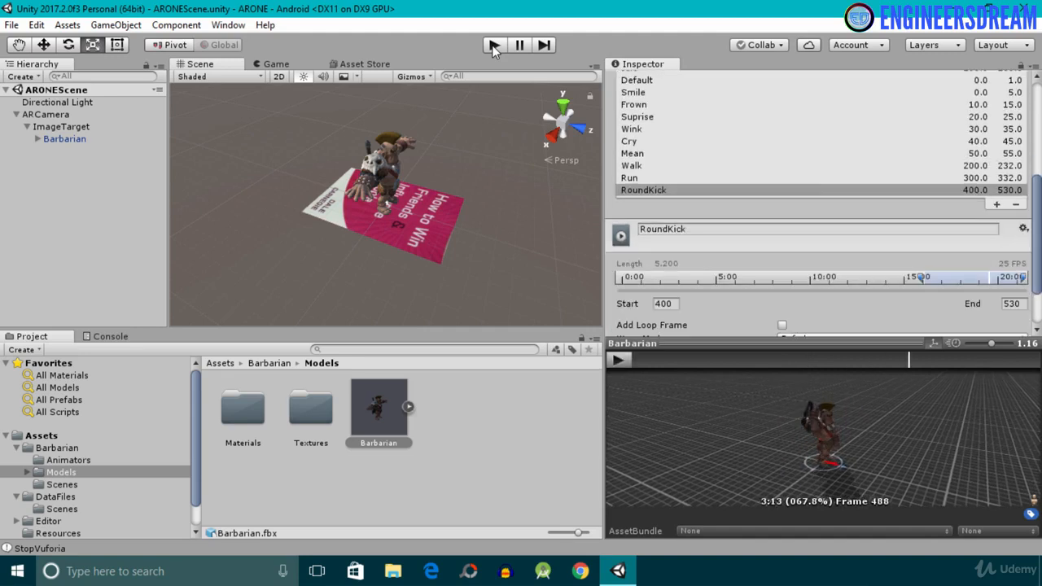
Set the RoundKick clip's wrap mode to Loop and apply the import settings.
key("Up")
key("Down")
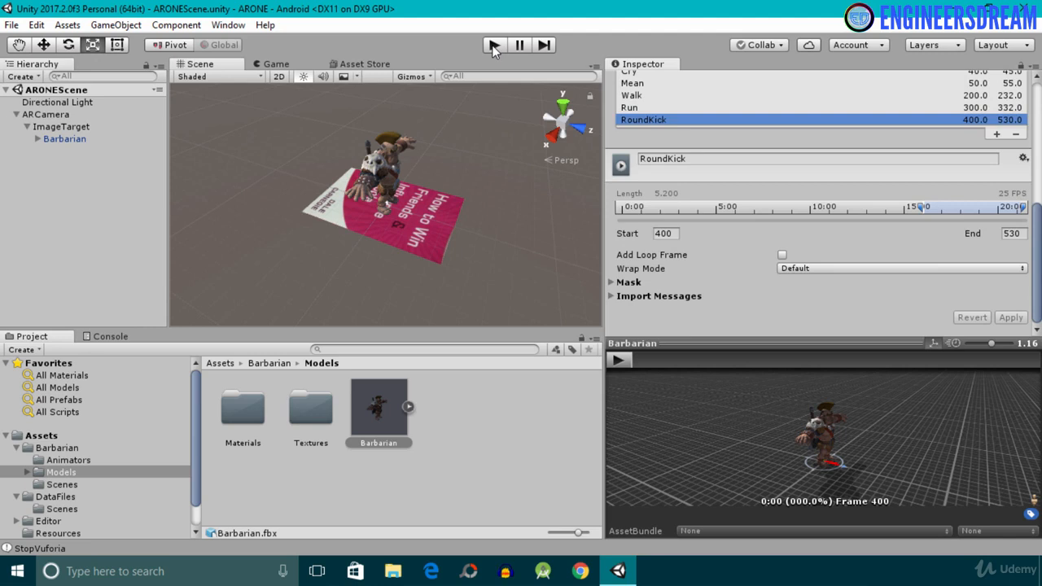
left_click(786, 268)
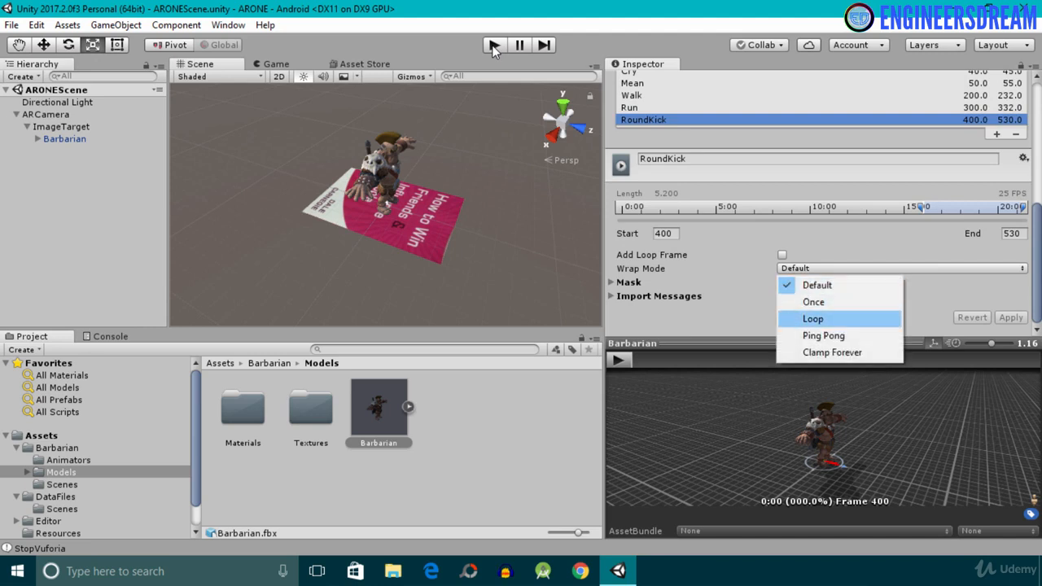
left_click(813, 319)
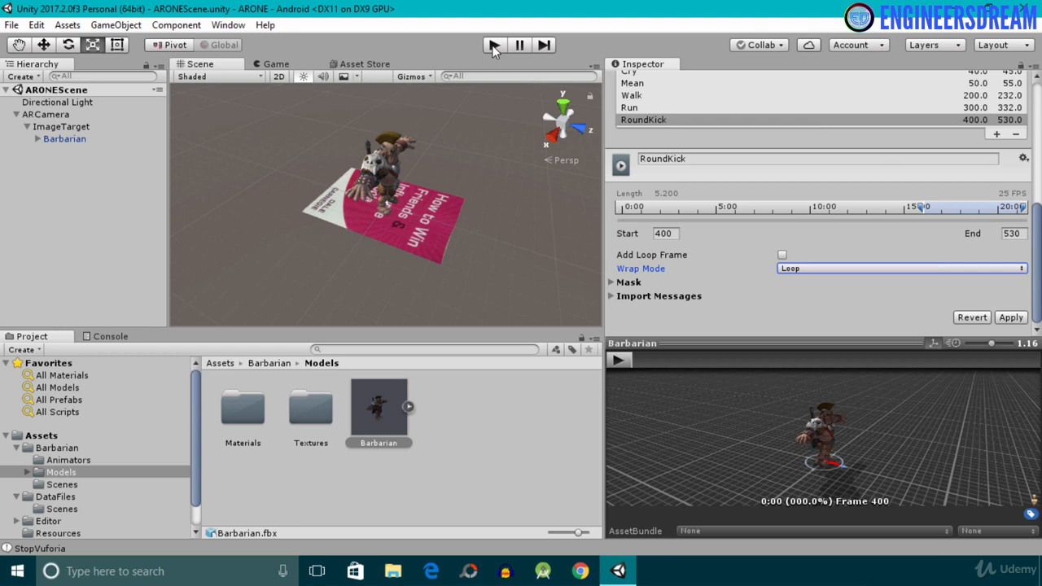
left_click(1010, 318)
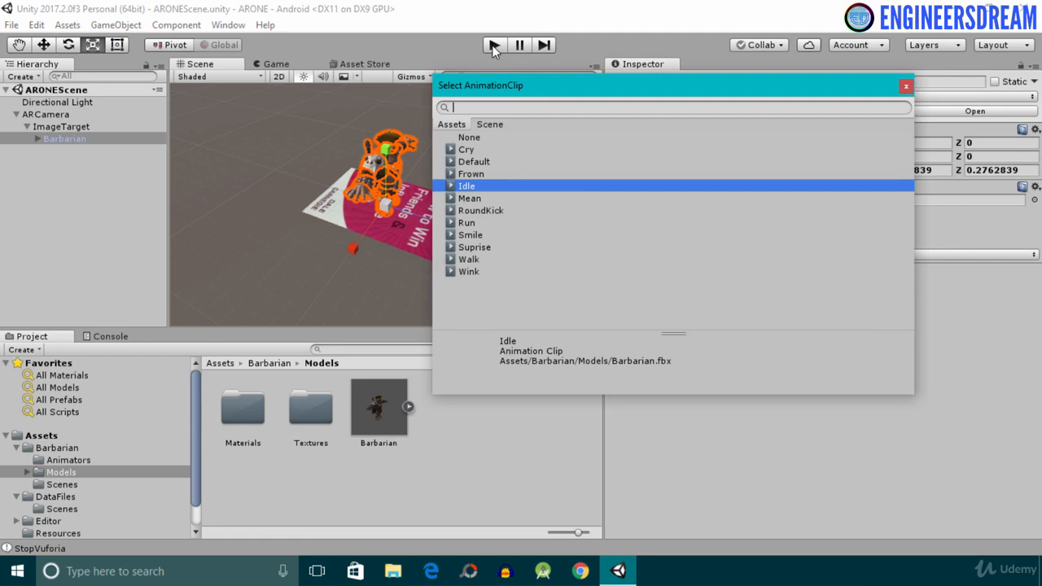
Assign the RoundKick clip to the scene Barbarian's Animation component and start Play mode to test it.
key("Down")
key("Down")
key("Return")
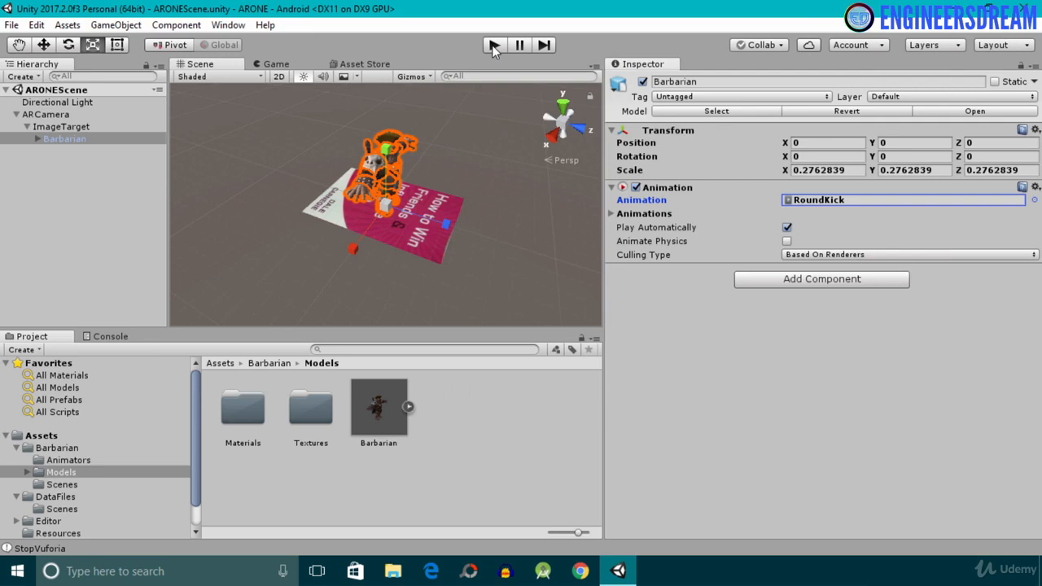
left_click(493, 46)
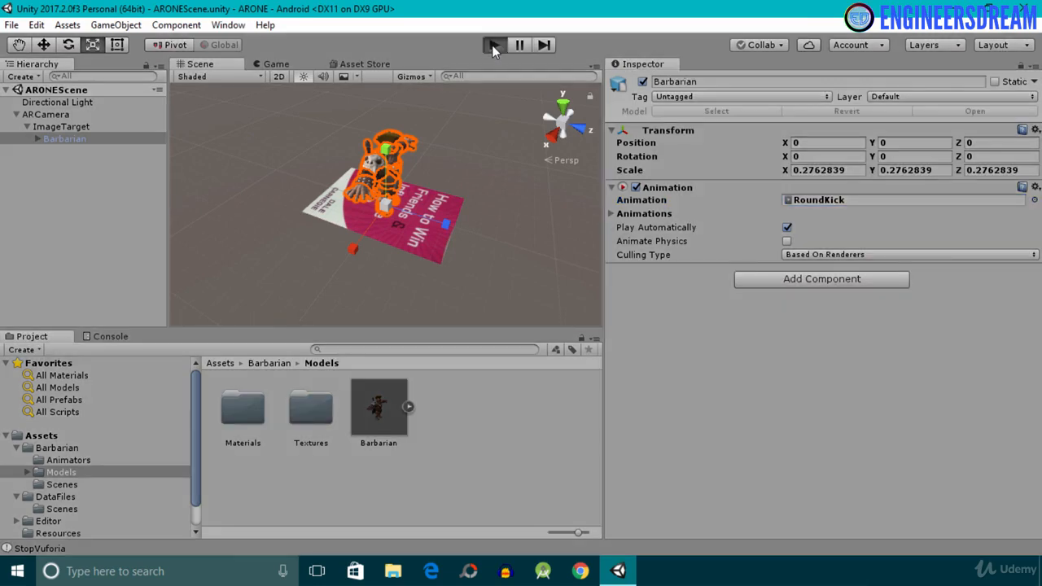